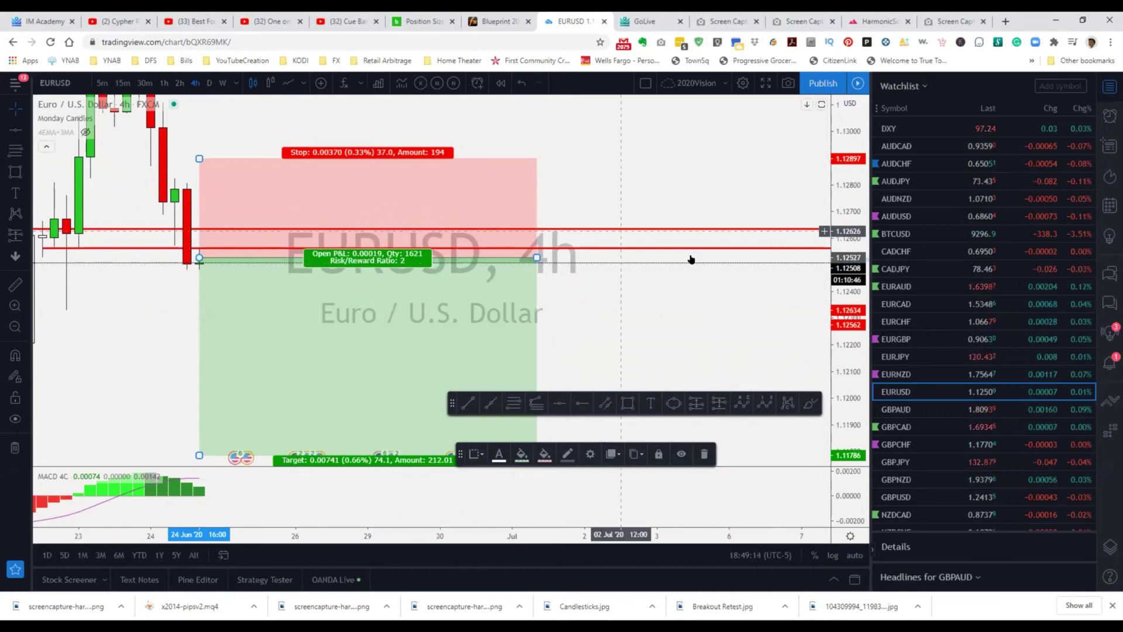
# Hide the watchlist and zoom the EURUSD chart in on the latest candles and position box.
pyautogui.click(1110, 86)
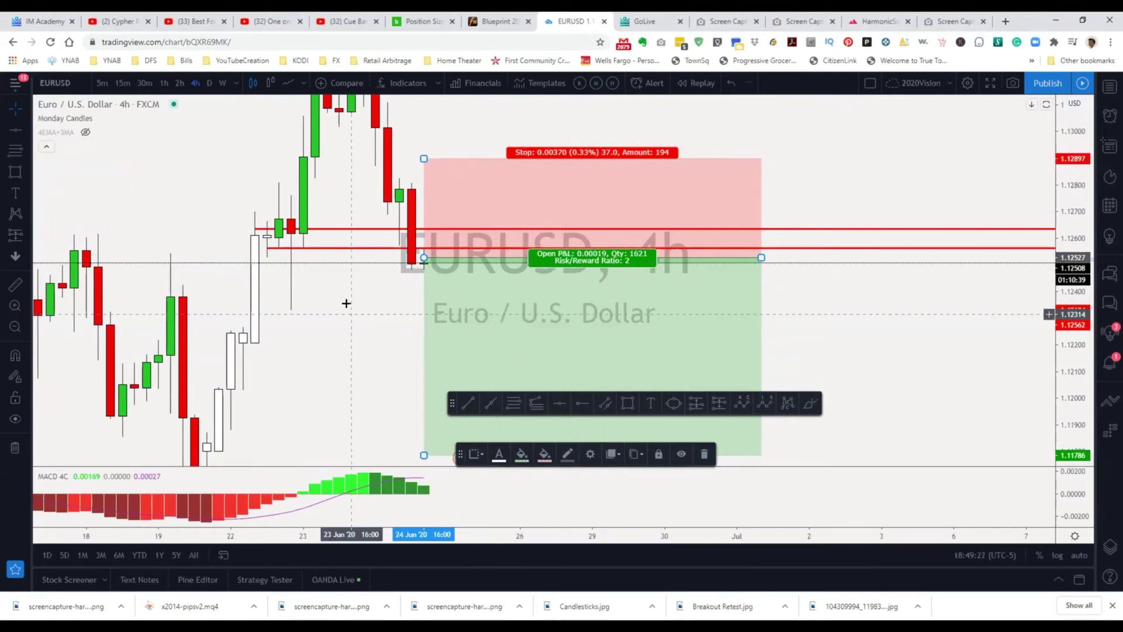
pyautogui.scroll(3, 347, 303)
pyautogui.moveTo(241, 339); pyautogui.dragTo(506, 452)
pyautogui.scroll(3, 413, 385)
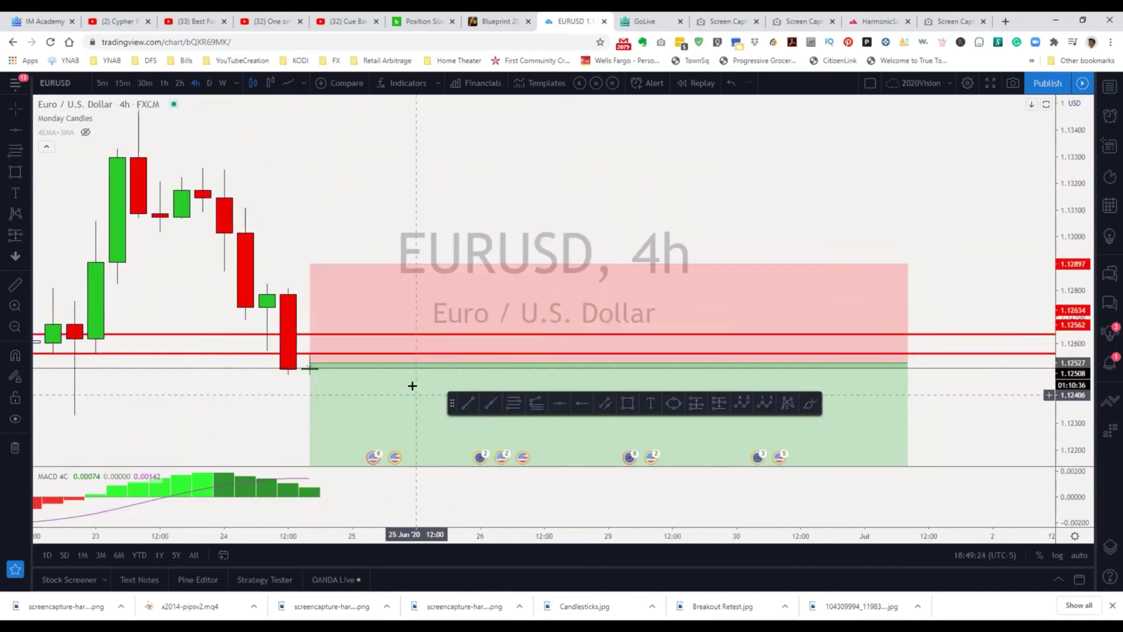
pyautogui.hscroll(-5, 407, 385)
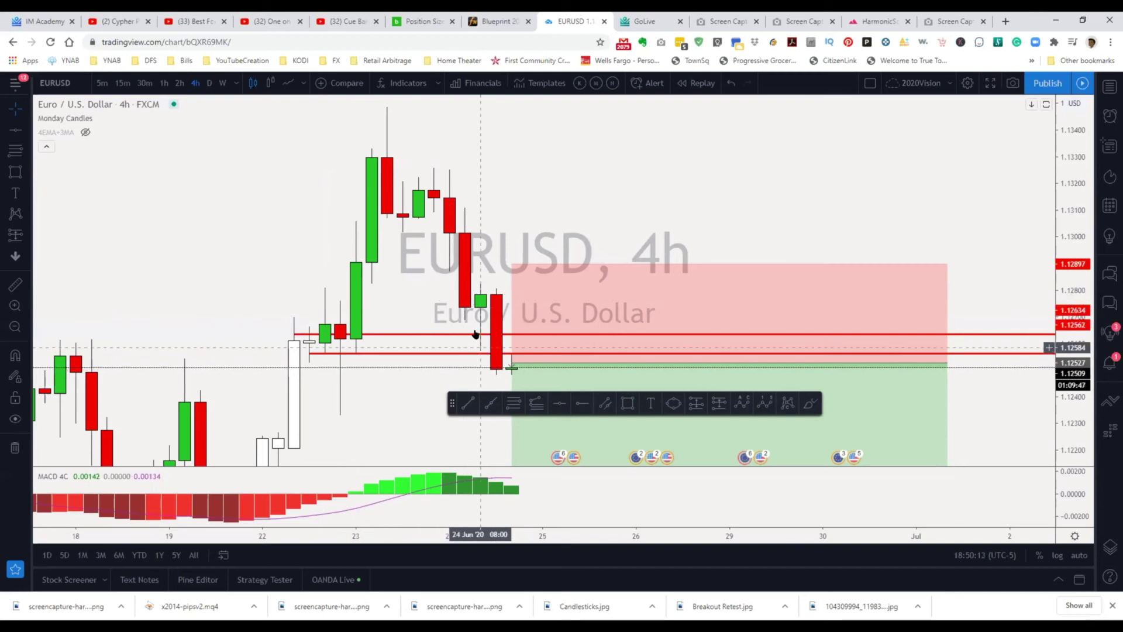
# Pan the chart and rescale the price axis around the recent candles.
pyautogui.moveTo(483, 346); pyautogui.dragTo(234, 213)
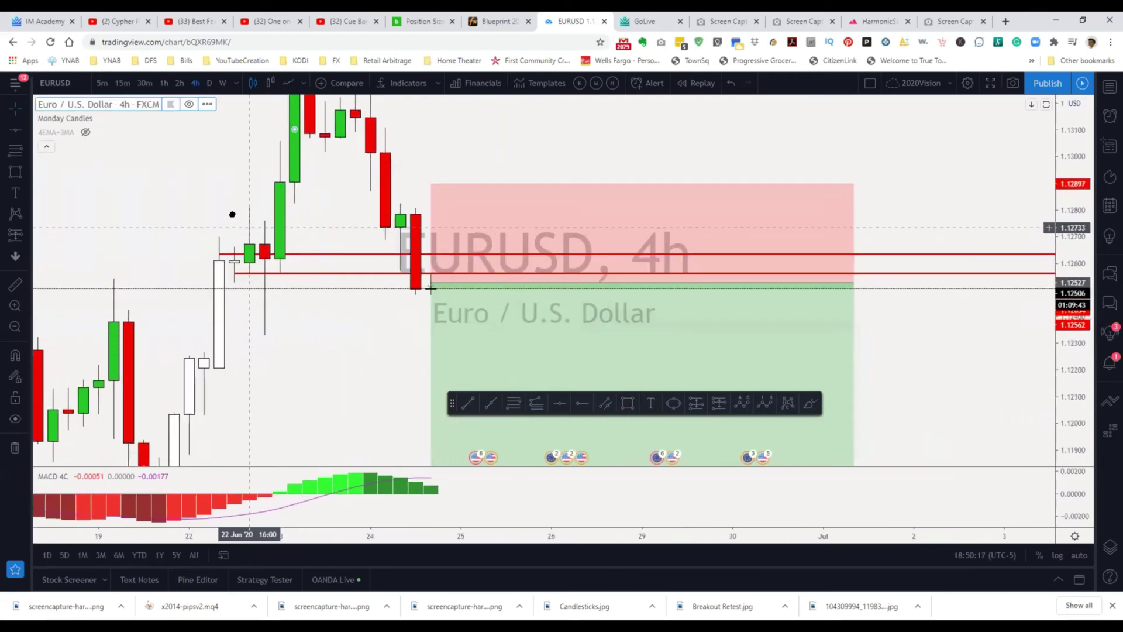
pyautogui.moveTo(1061, 218); pyautogui.dragTo(1063, 242)
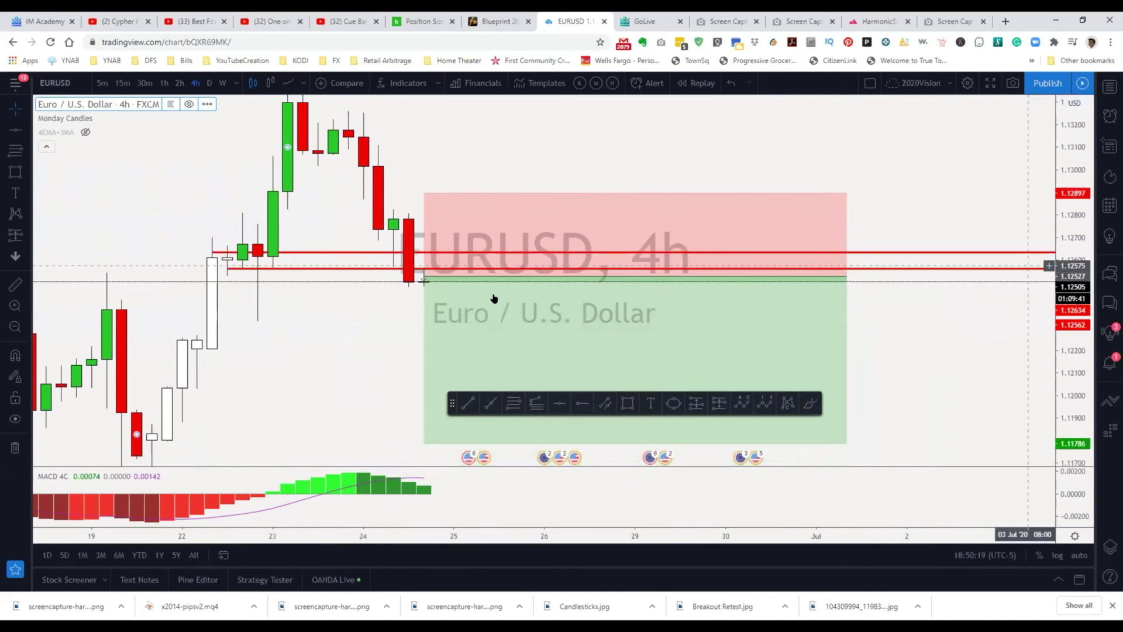
pyautogui.scroll(-2, 500, 304)
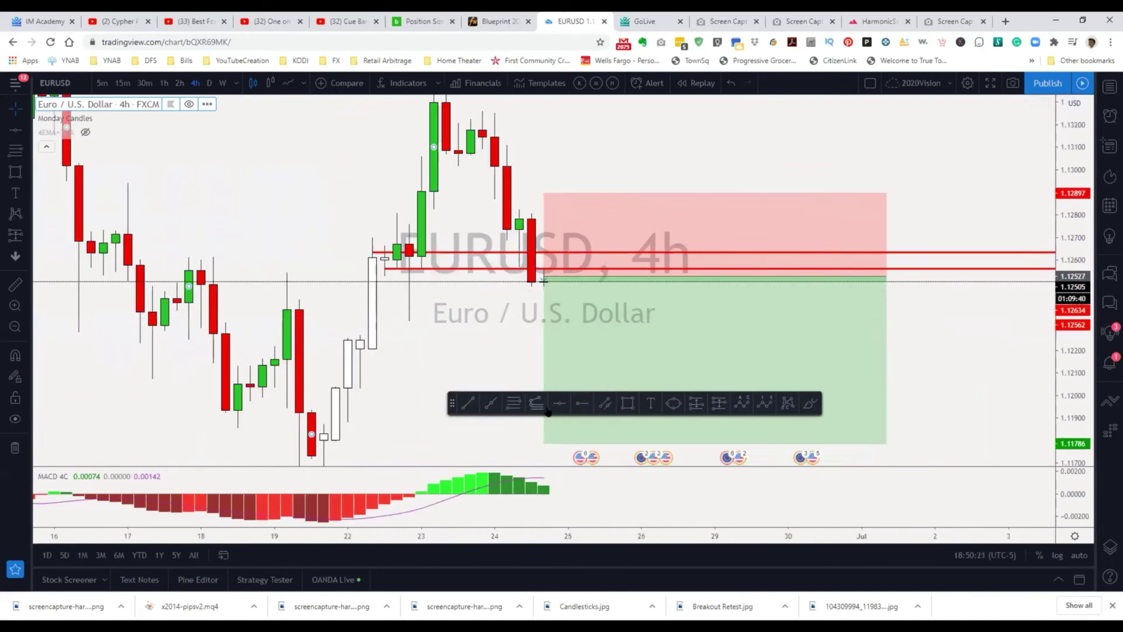
# Check the long position's labels, then measure the drop: -0.00503 (-0.44%), -50.3 over 2 bars (8h).
pyautogui.click(577, 321)
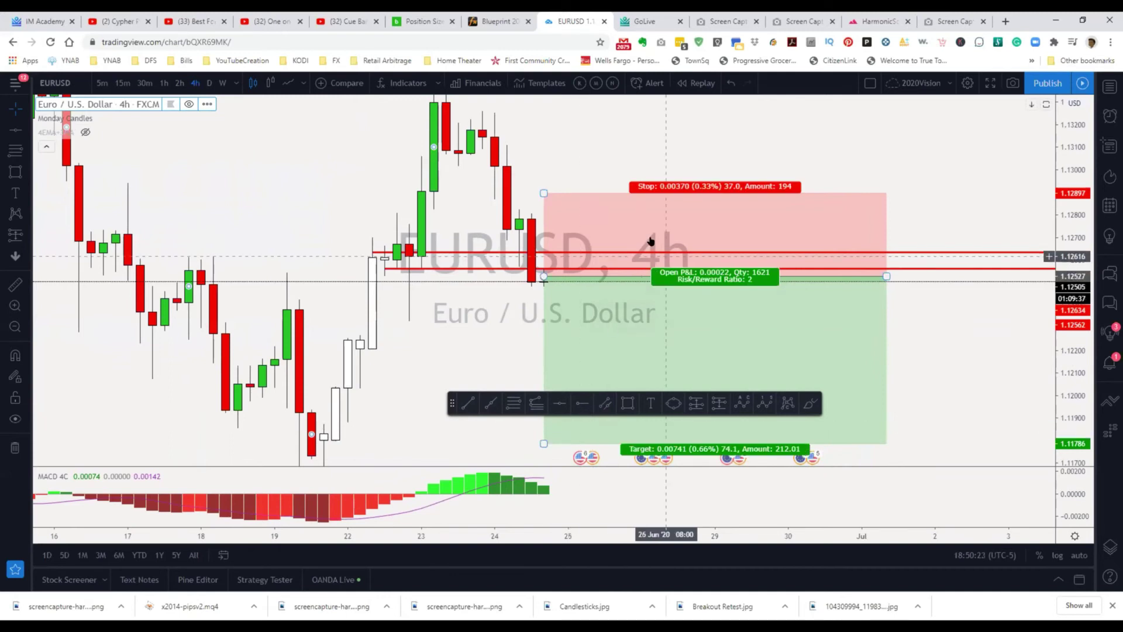
pyautogui.click(1013, 493)
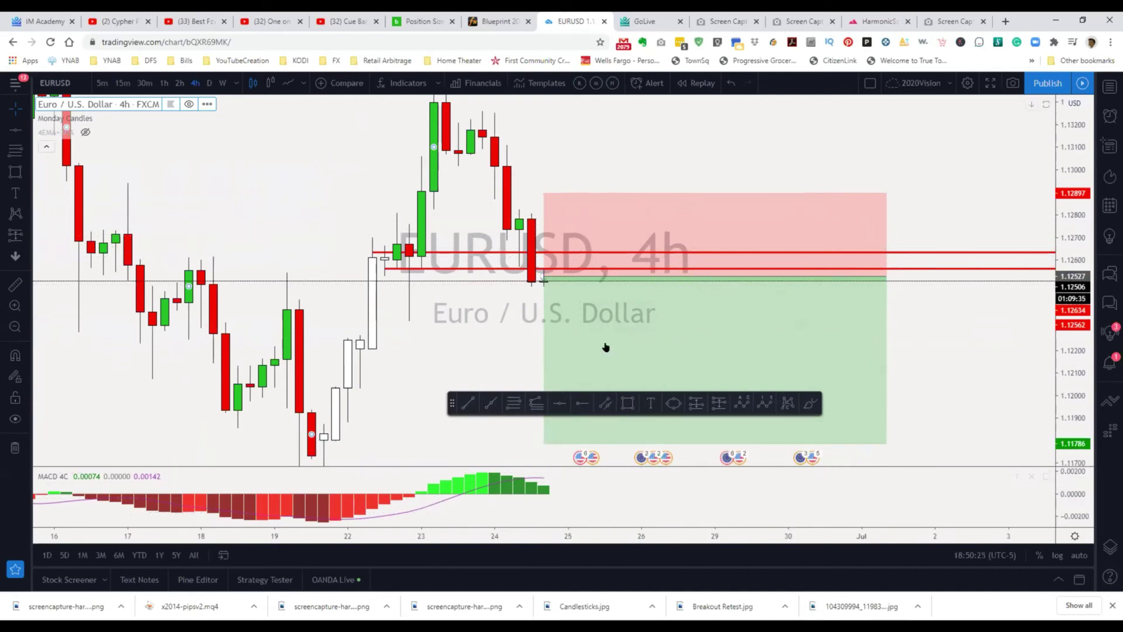
pyautogui.click(537, 281)
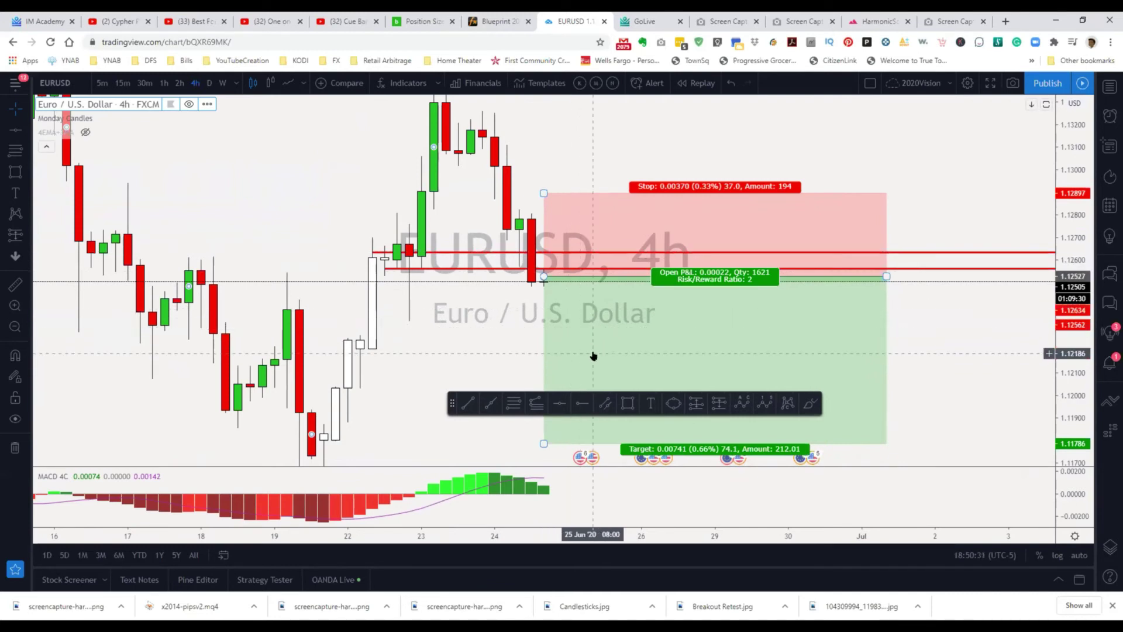
pyautogui.click(484, 217)
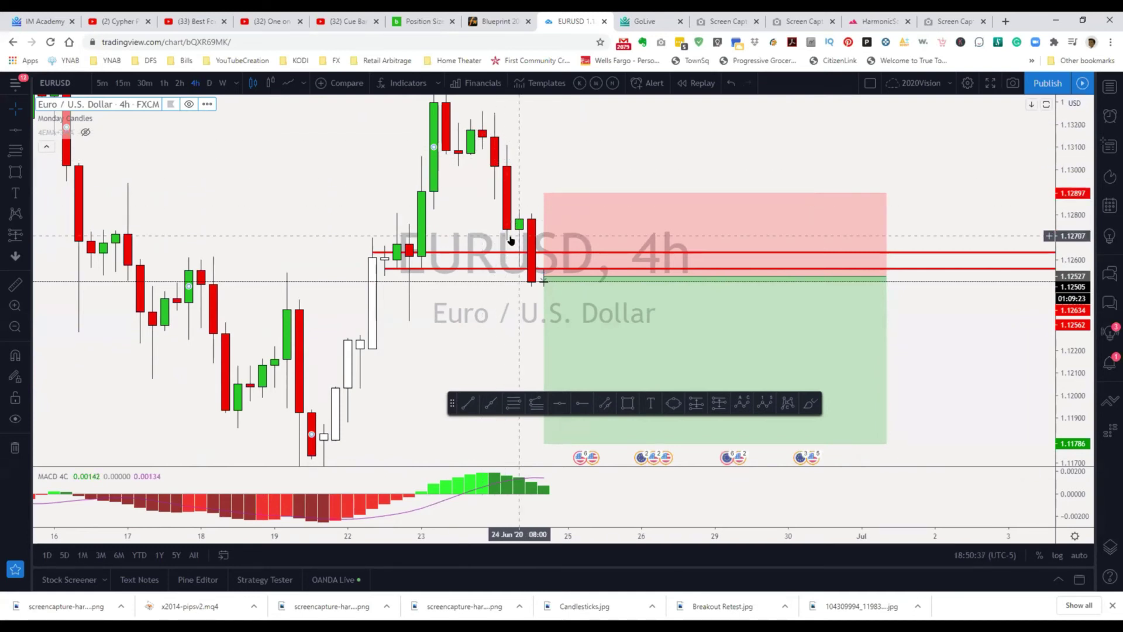
pyautogui.click(15, 285)
pyautogui.click(496, 128)
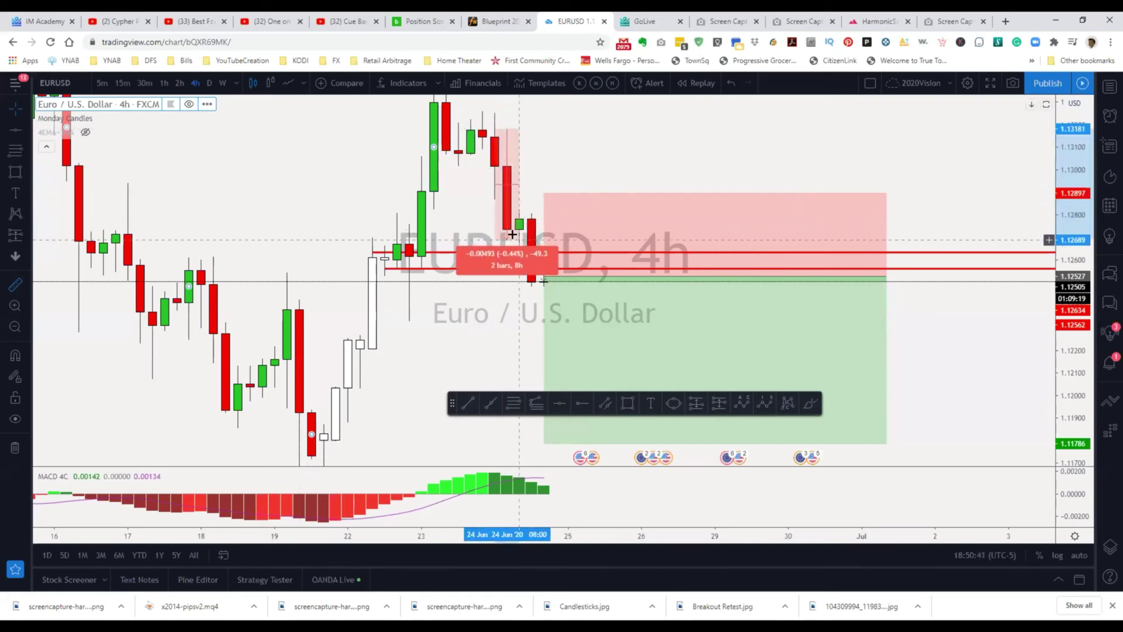
# Clear the measurement, turn off magnet snapping with Ctrl, and zoom out around the long position.
pyautogui.click(519, 242)
pyautogui.click(552, 367)
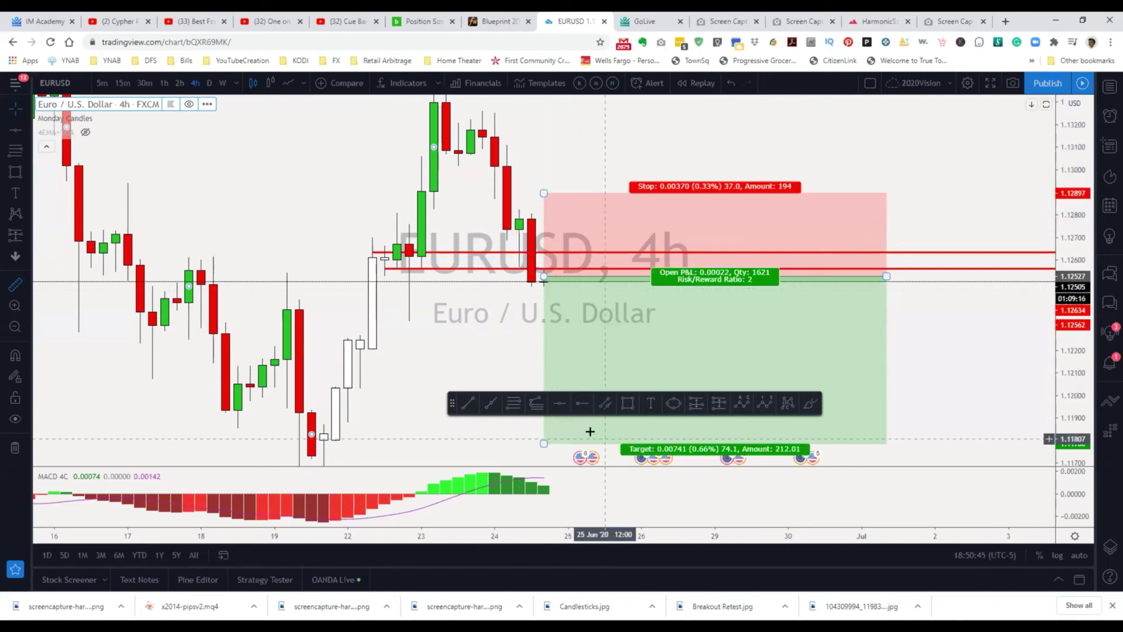
pyautogui.click(535, 488)
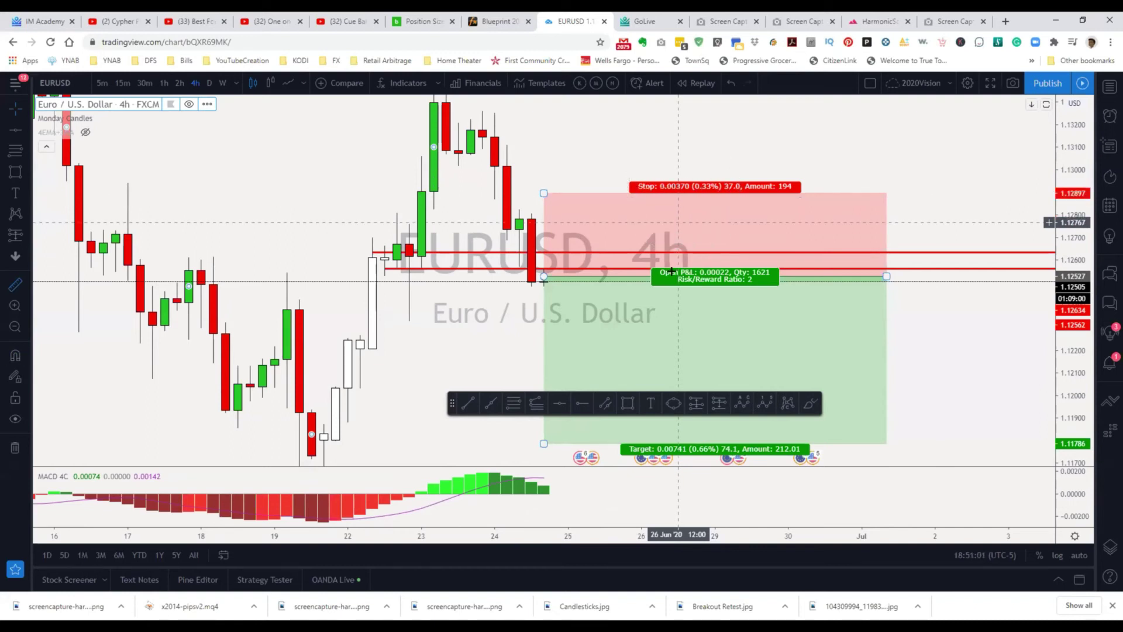
pyautogui.press('ctrl')
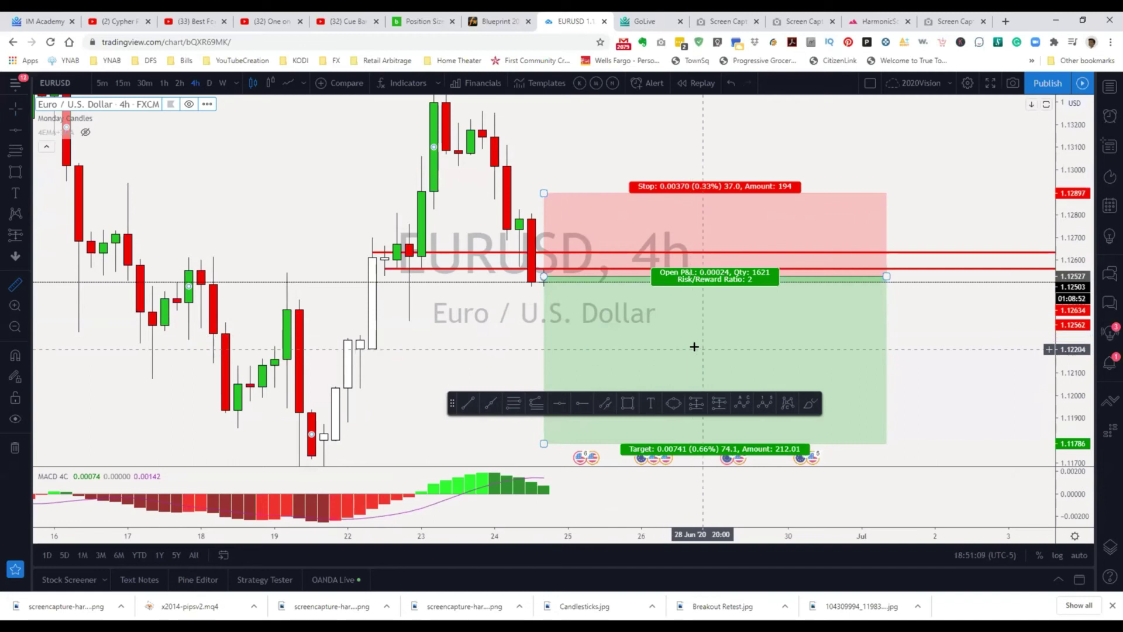
pyautogui.scroll(-1, 700, 348)
pyautogui.scroll(-3, 699, 348)
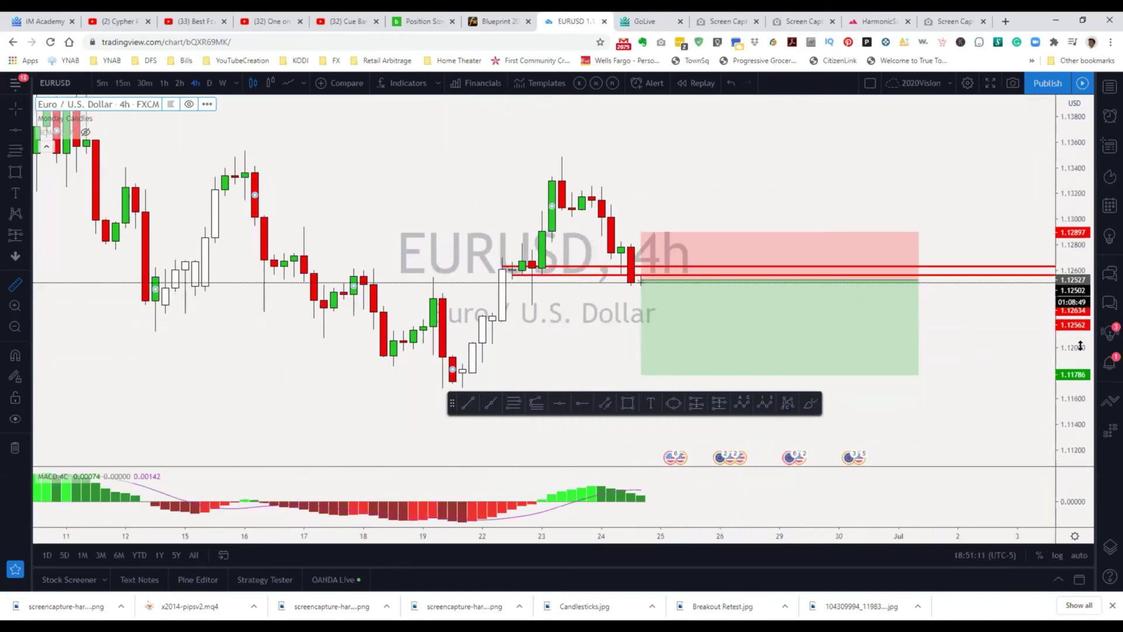
# Zoom into a box around the latest candles and centre those dipping into the red zone lines.
pyautogui.click(682, 309)
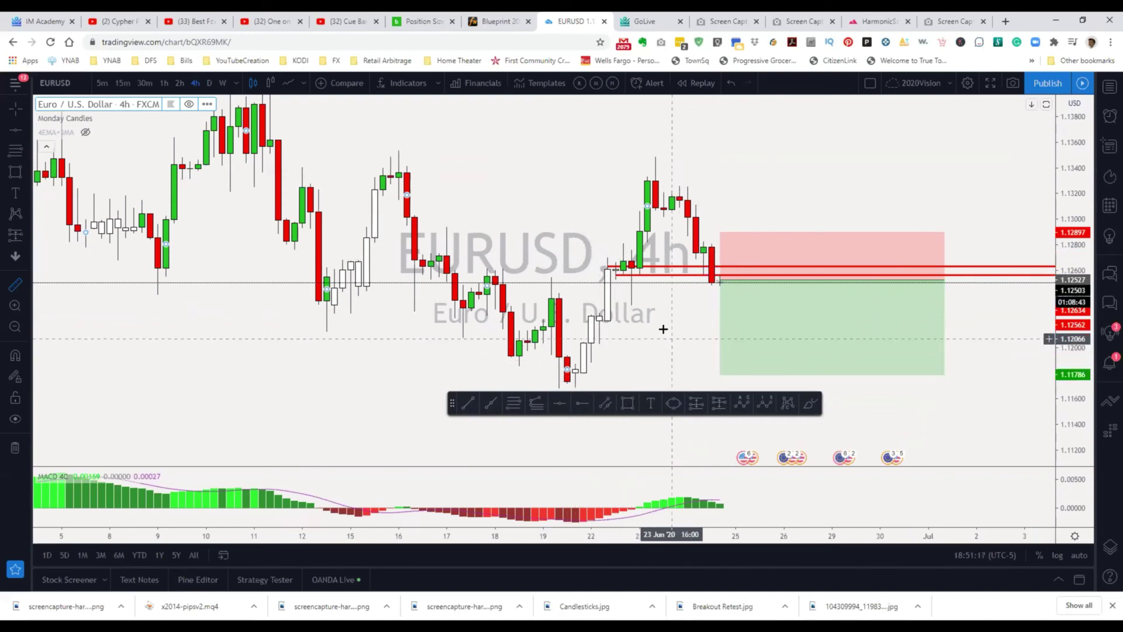
pyautogui.scroll(3, 665, 326)
pyautogui.scroll(1, 654, 329)
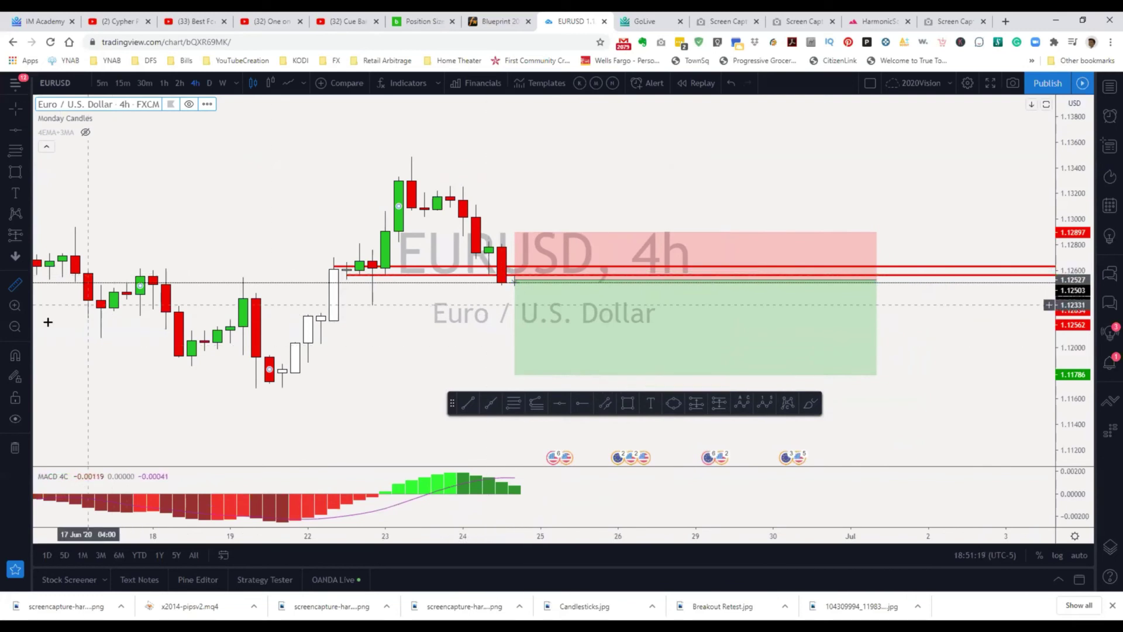
pyautogui.click(15, 305)
pyautogui.moveTo(449, 166); pyautogui.dragTo(555, 374)
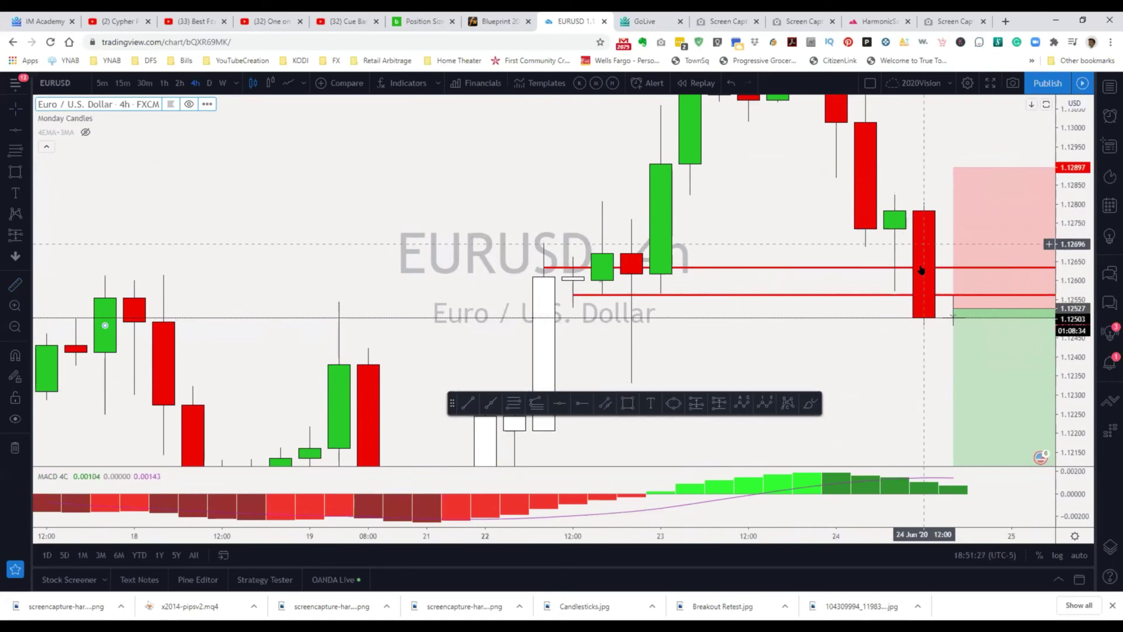
pyautogui.moveTo(921, 270); pyautogui.dragTo(923, 255)
pyautogui.moveTo(923, 215); pyautogui.dragTo(690, 316)
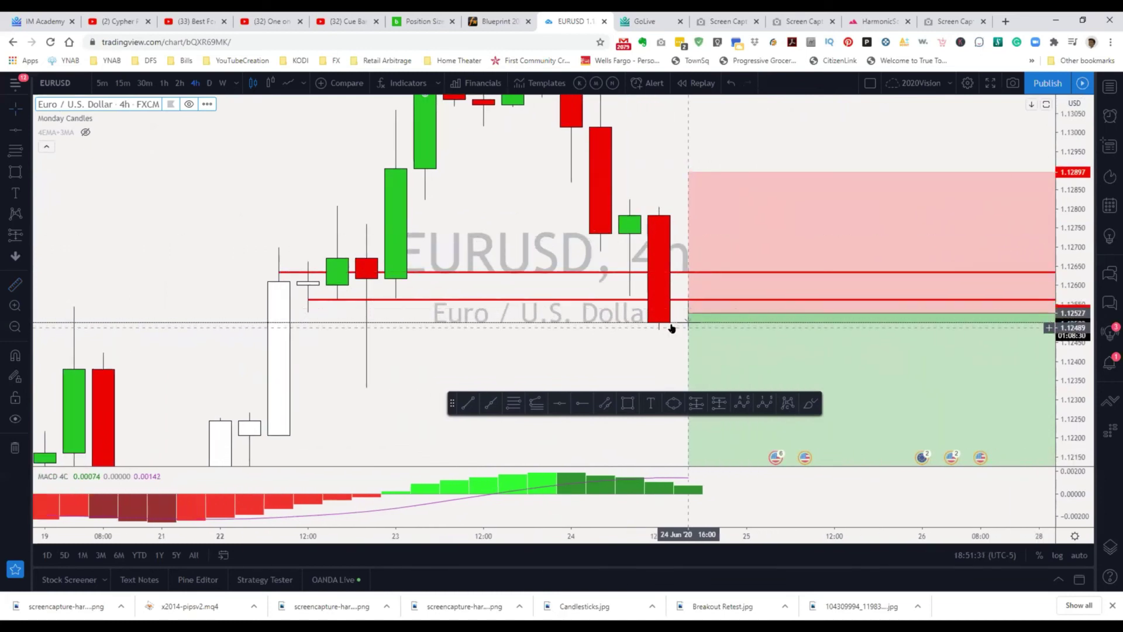
# Draw and undo a yellow brush stroke, then delete the long-position box.
pyautogui.click(12, 175)
pyautogui.click(58, 171)
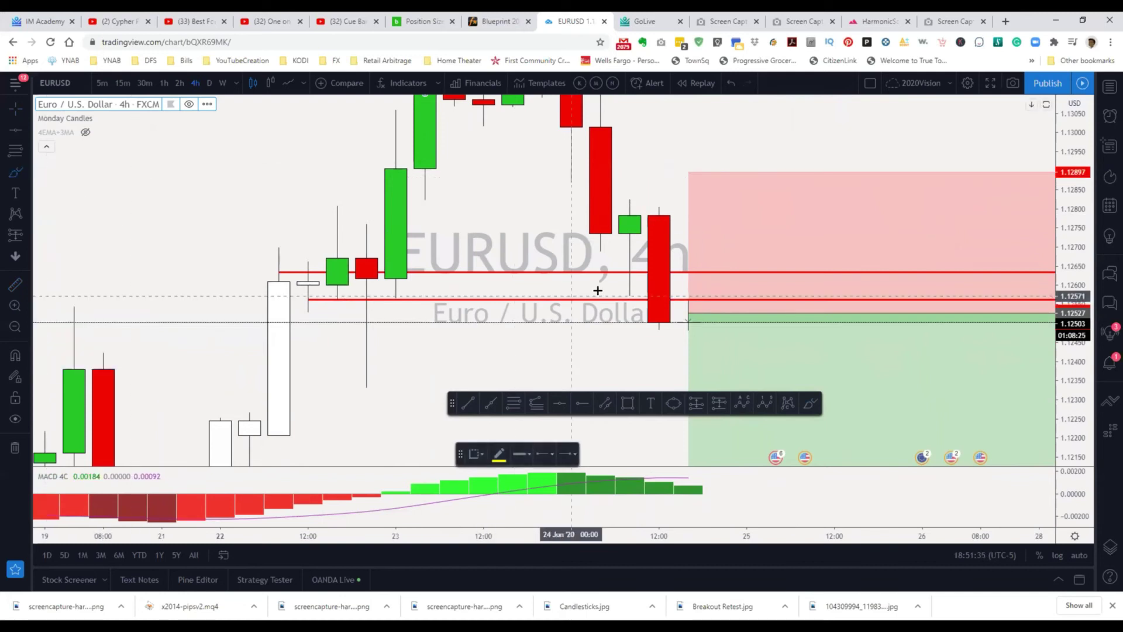
pyautogui.moveTo(663, 320); pyautogui.dragTo(689, 316)
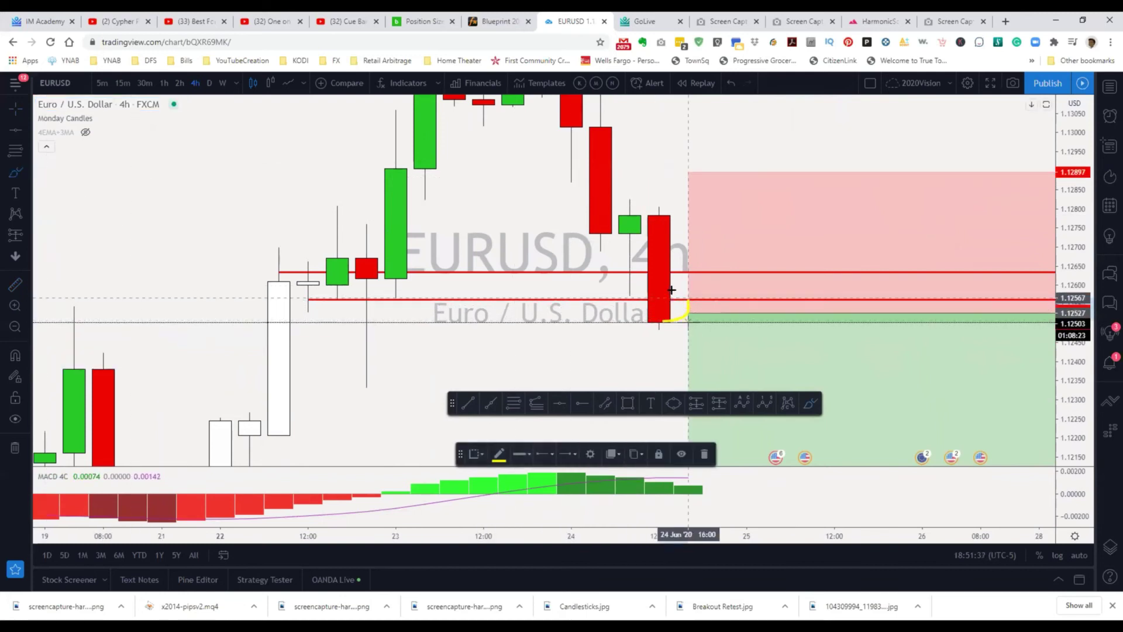
pyautogui.click(730, 83)
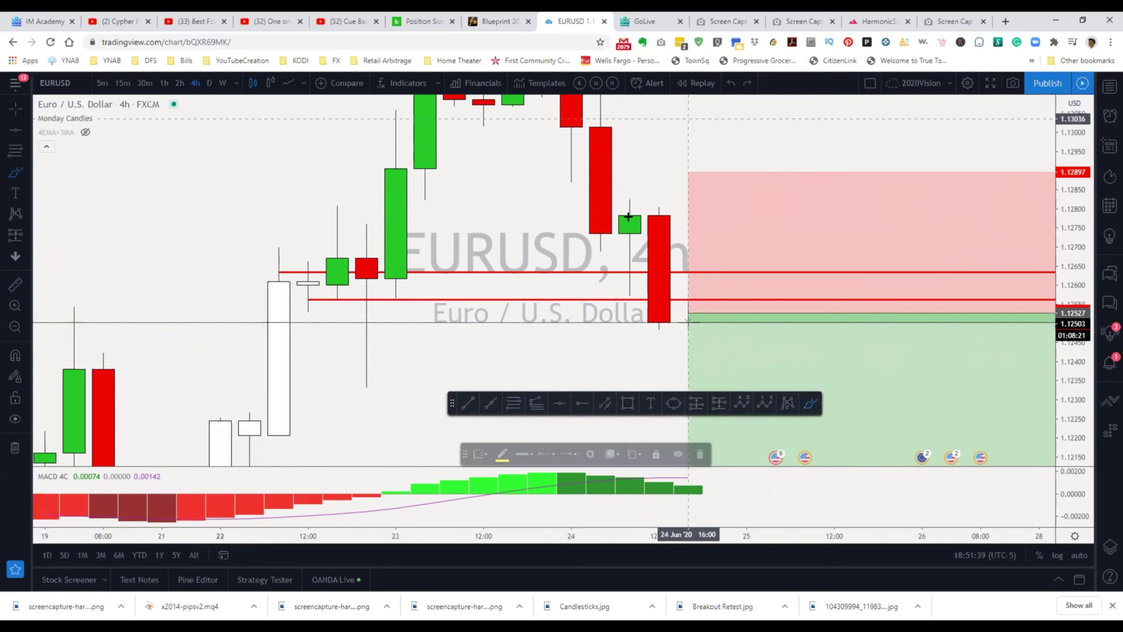
pyautogui.click(743, 310)
pyautogui.click(671, 454)
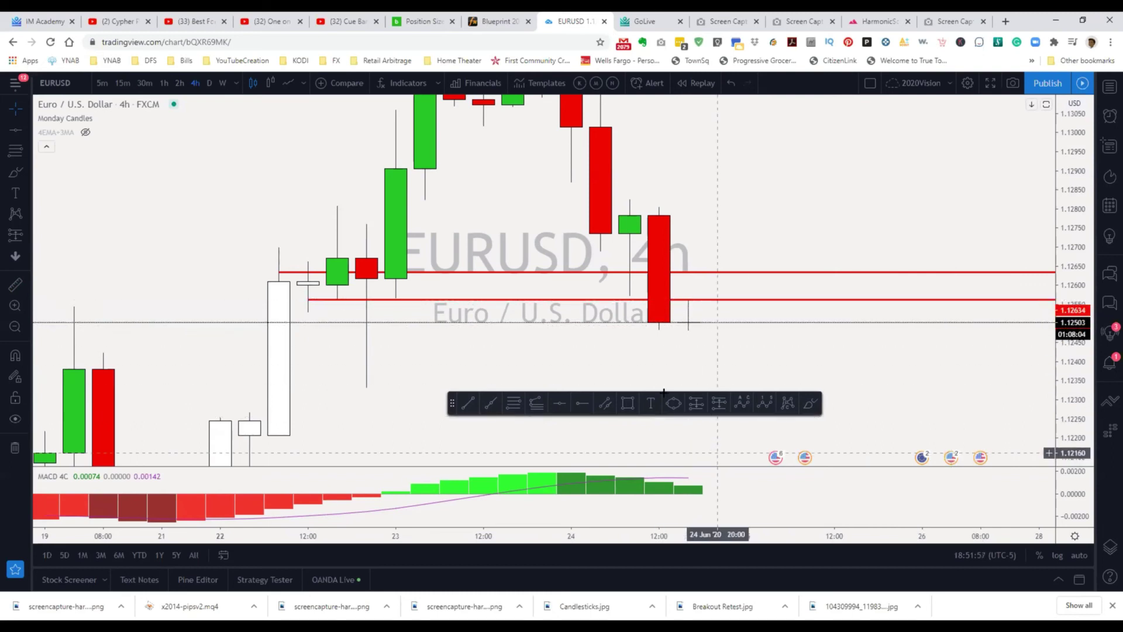
pyautogui.click(15, 171)
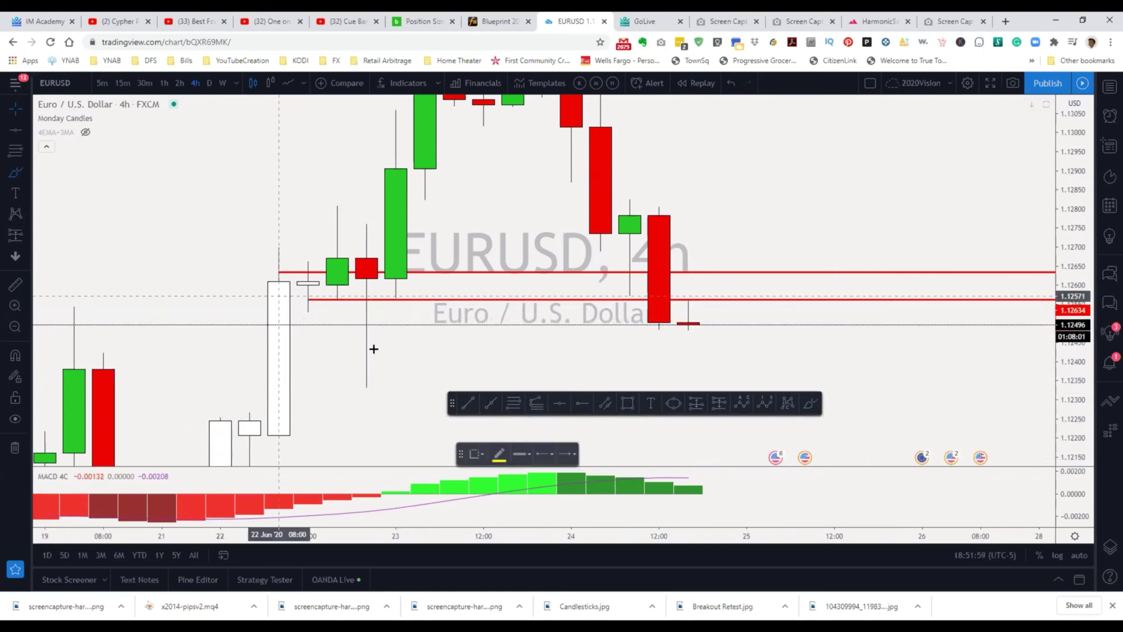
pyautogui.click(492, 450)
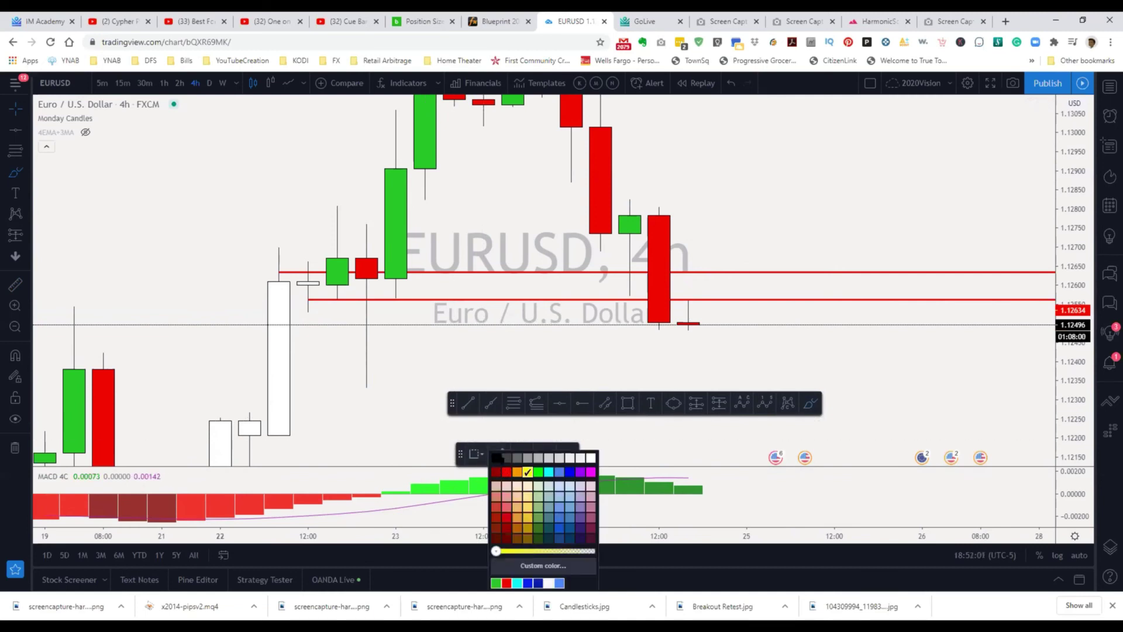
pyautogui.click(496, 458)
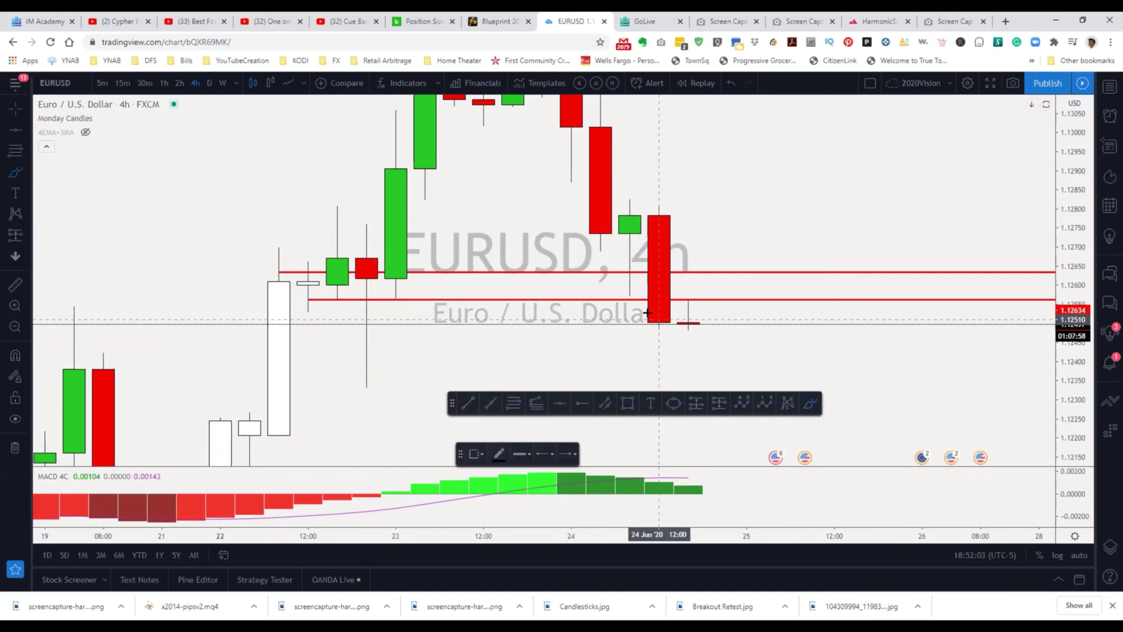
pyautogui.moveTo(688, 323)
pyautogui.mouseDown()
pyautogui.moveTo(690, 283)
pyautogui.moveTo(711, 253)
pyautogui.moveTo(601, 234)
pyautogui.mouseUp()
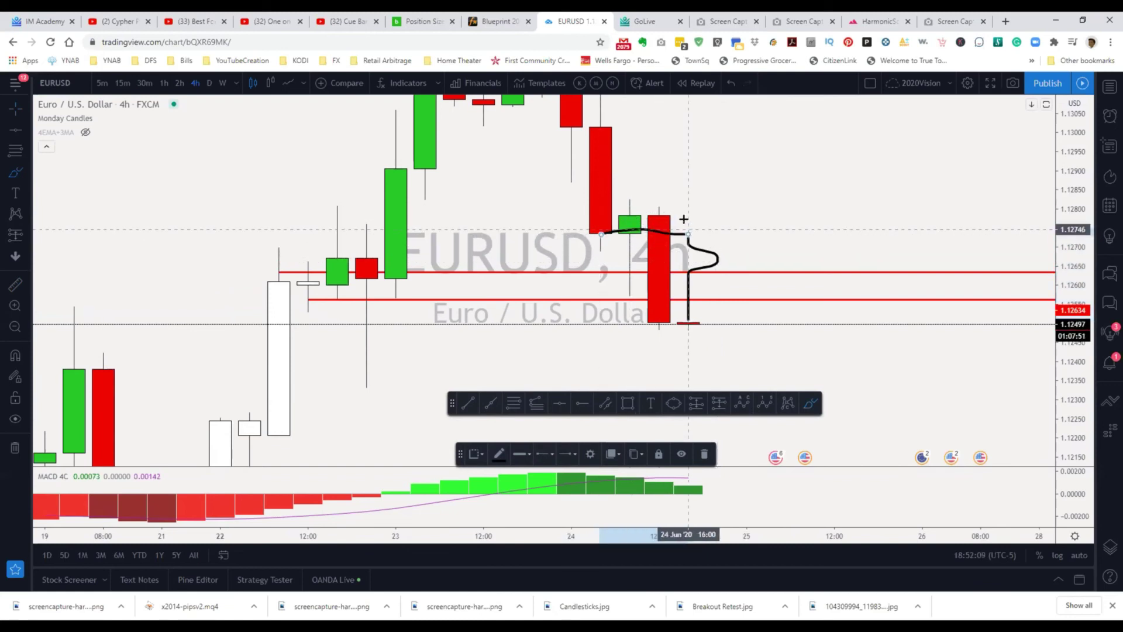
pyautogui.moveTo(689, 234)
pyautogui.mouseDown()
pyautogui.moveTo(776, 377)
pyautogui.moveTo(805, 350)
pyautogui.mouseUp()
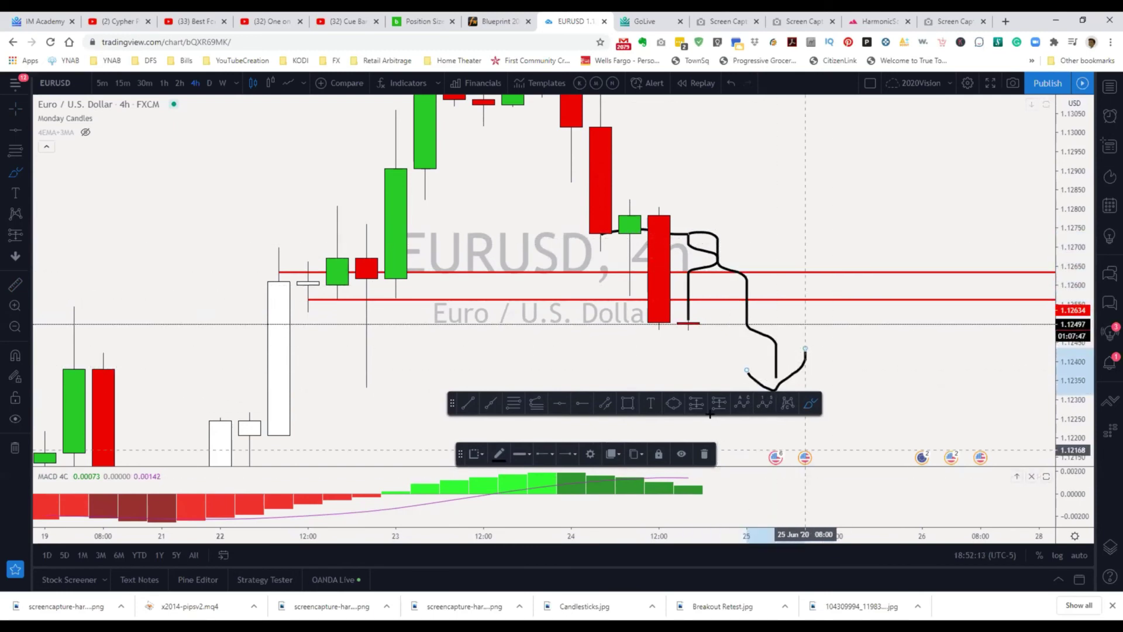
pyautogui.click(700, 455)
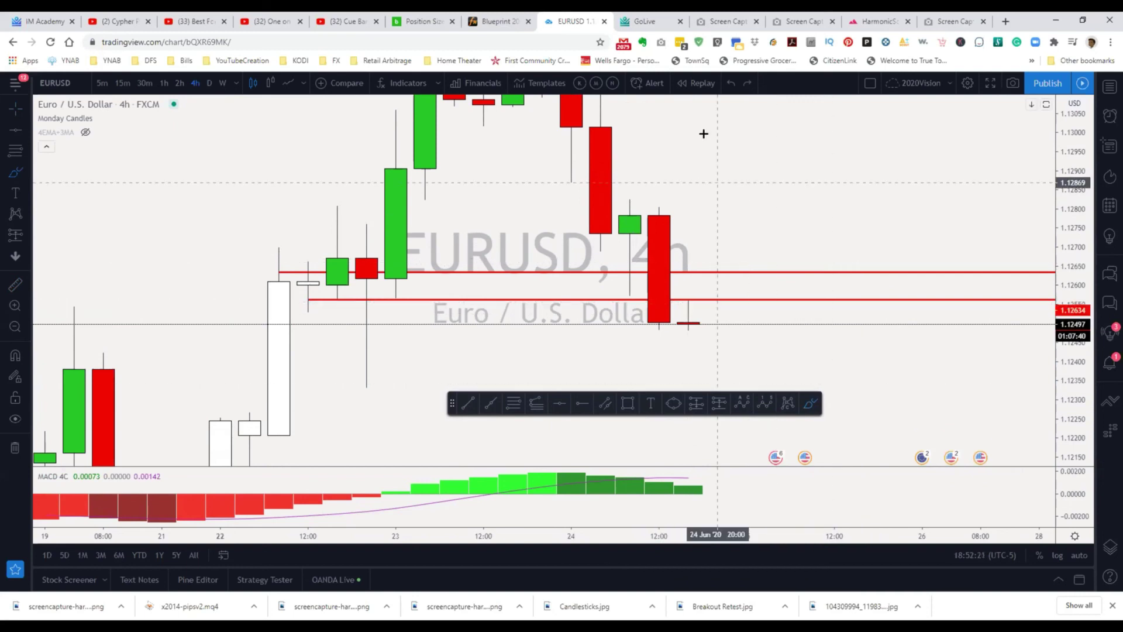
# Restore the deleted position box, and undo a stray yellow freehand stroke.
pyautogui.click(732, 85)
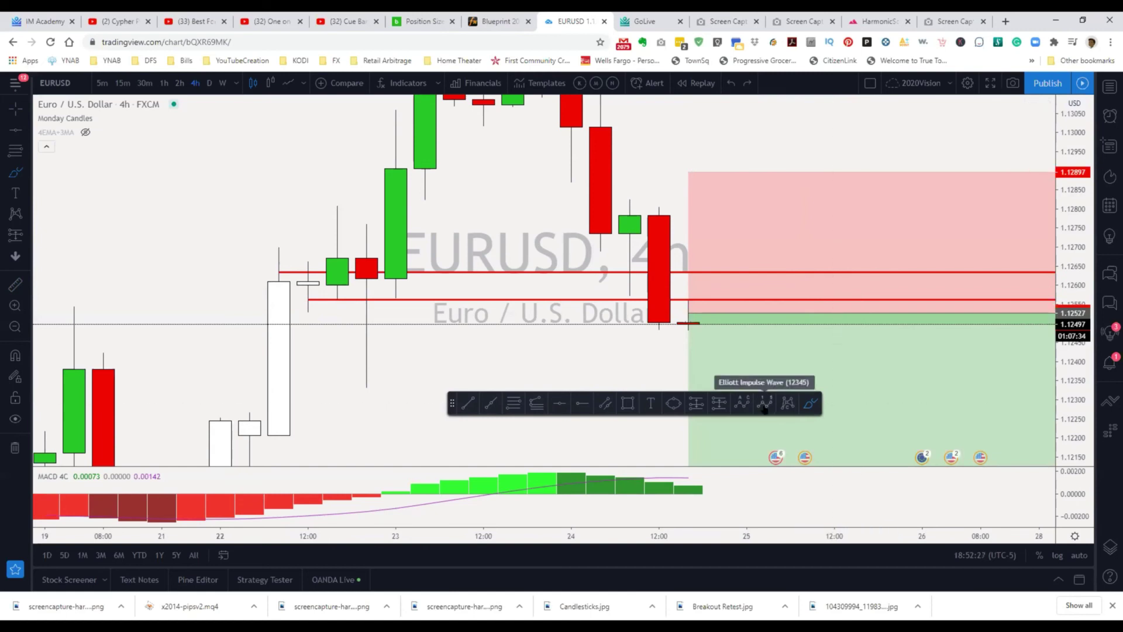
pyautogui.scroll(-1, 756, 412)
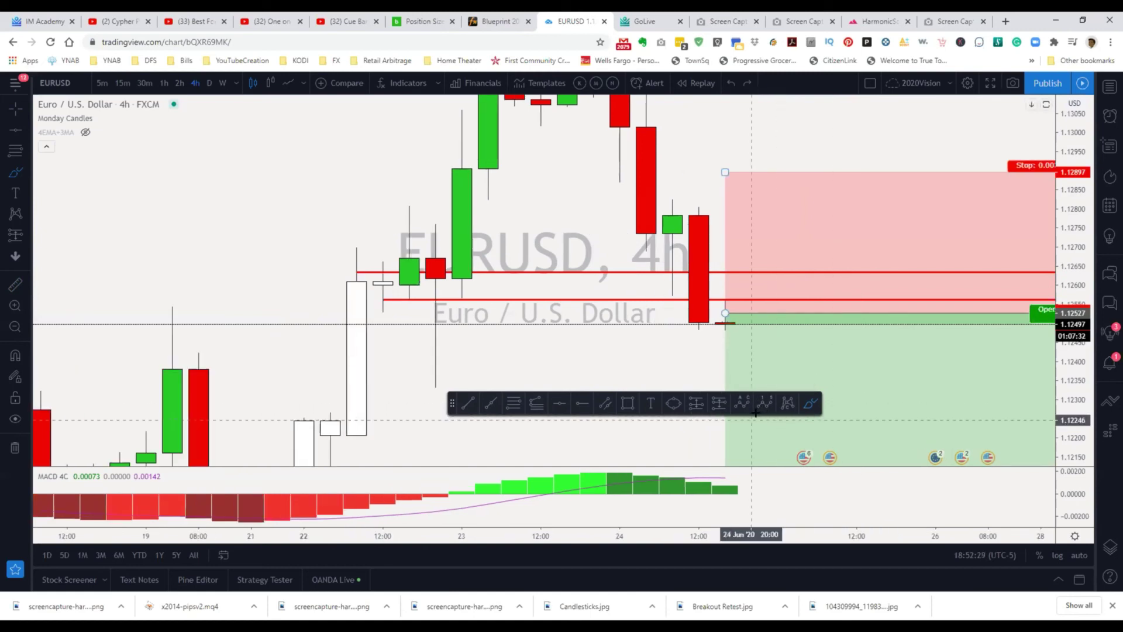
pyautogui.scroll(1, 756, 413)
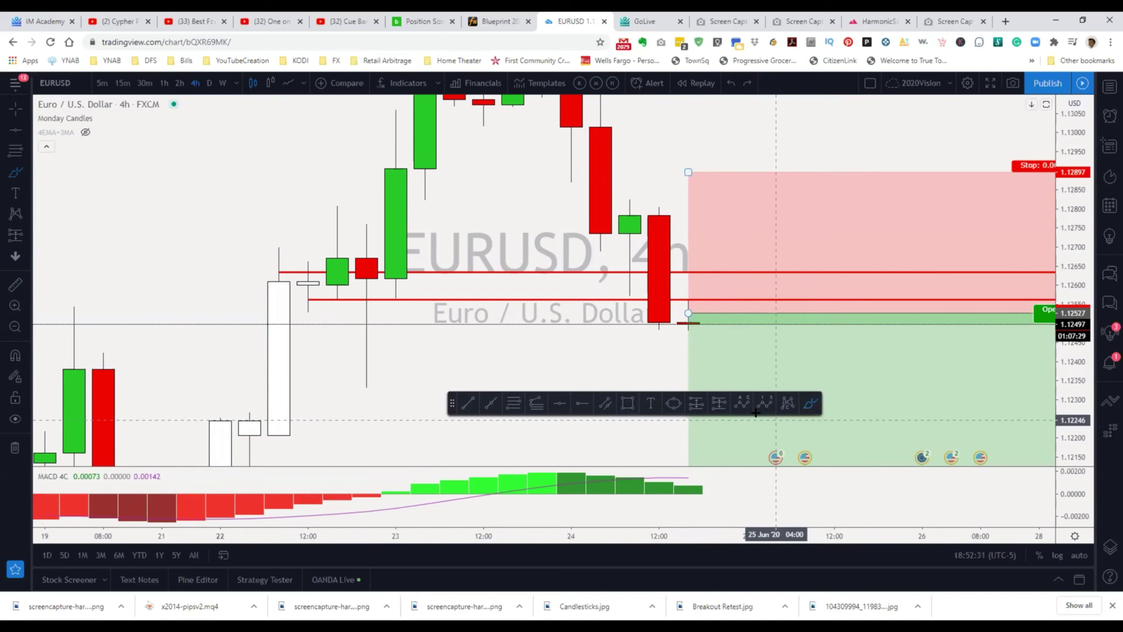
pyautogui.moveTo(589, 346); pyautogui.dragTo(449, 329)
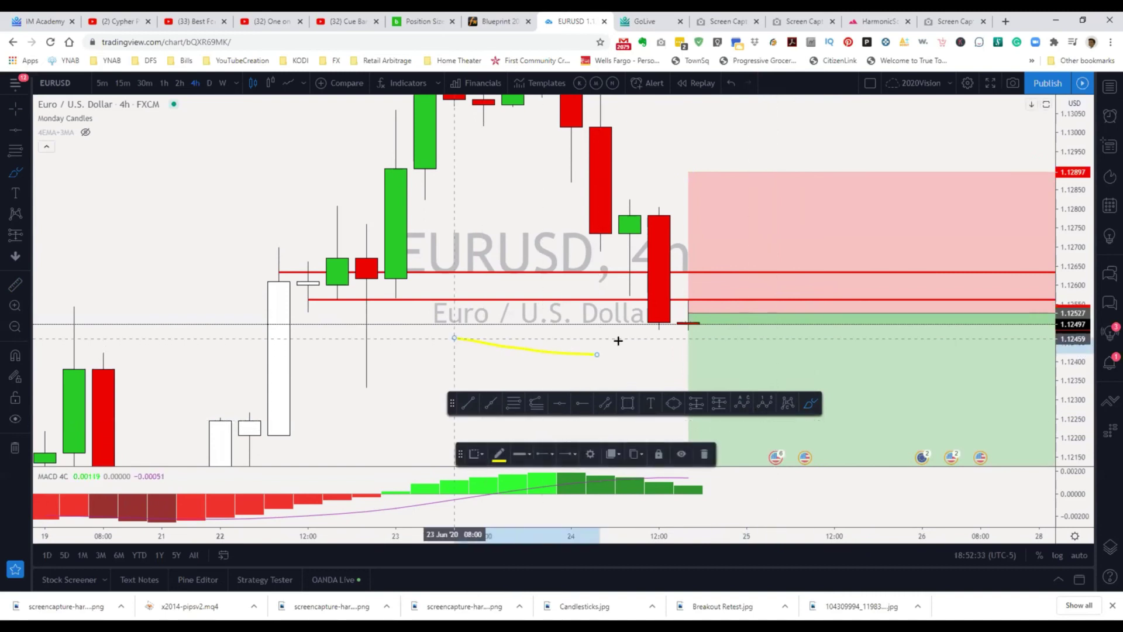
pyautogui.click(732, 83)
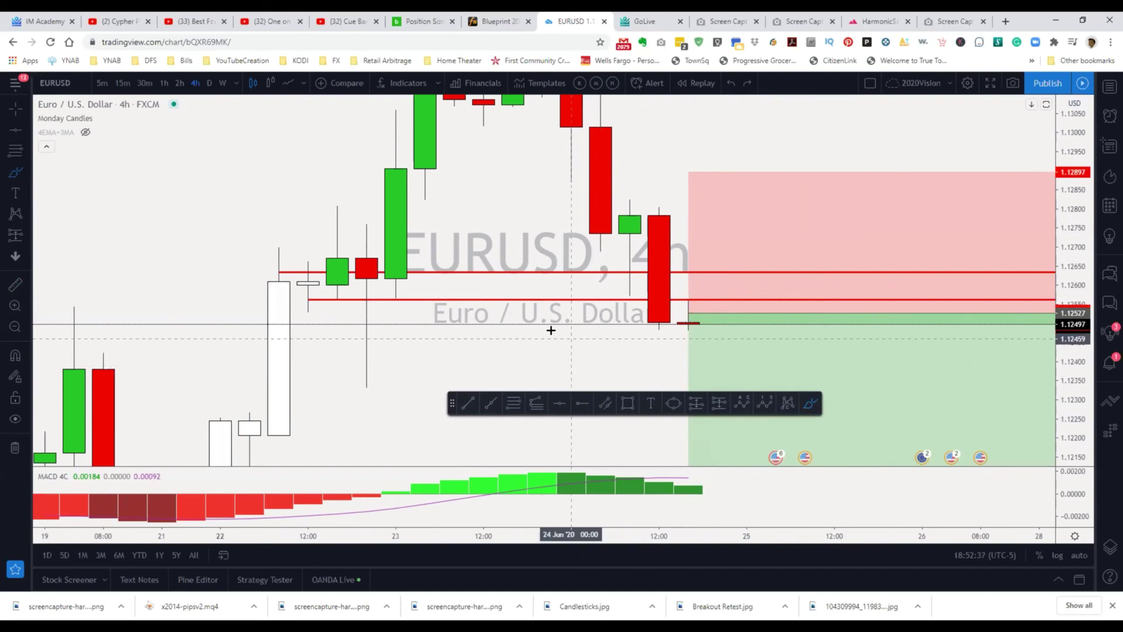
pyautogui.scroll(-2, 550, 329)
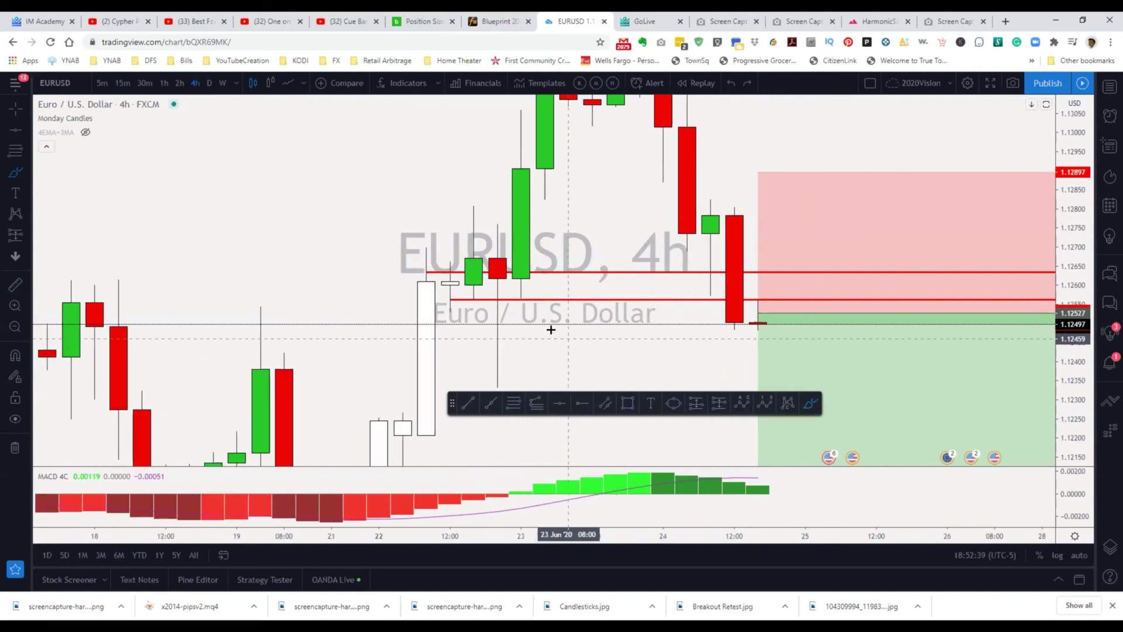
pyautogui.scroll(2, 550, 327)
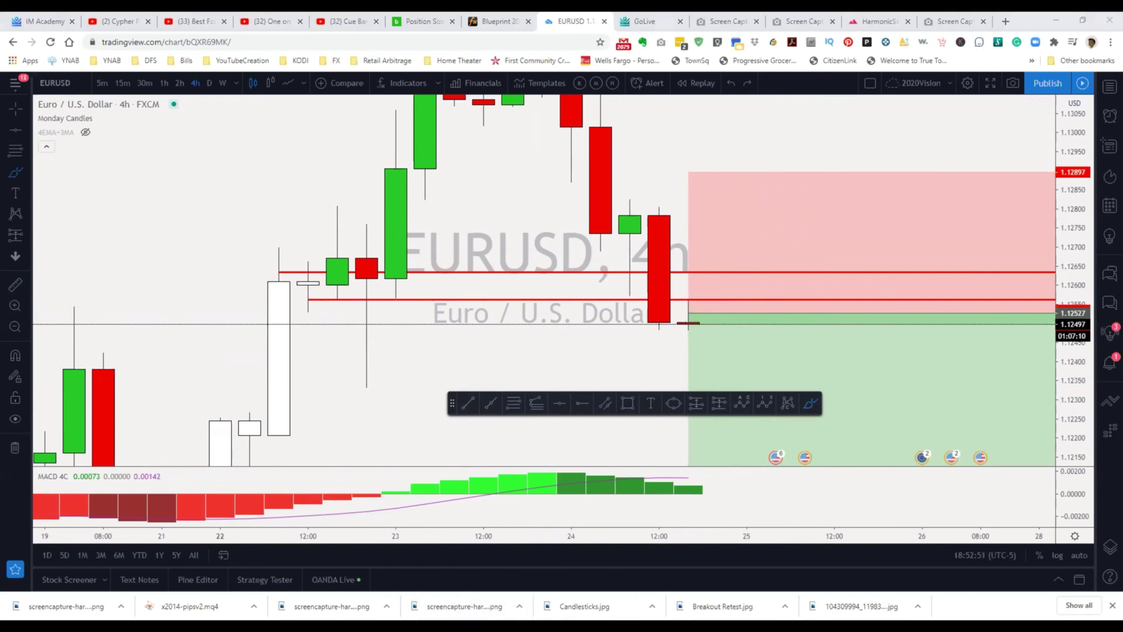
# Delete a stray yellow stroke and pan out until the 1.11786 target, 1.12527 entry and 1.12897 stop show.
pyautogui.click(616, 439)
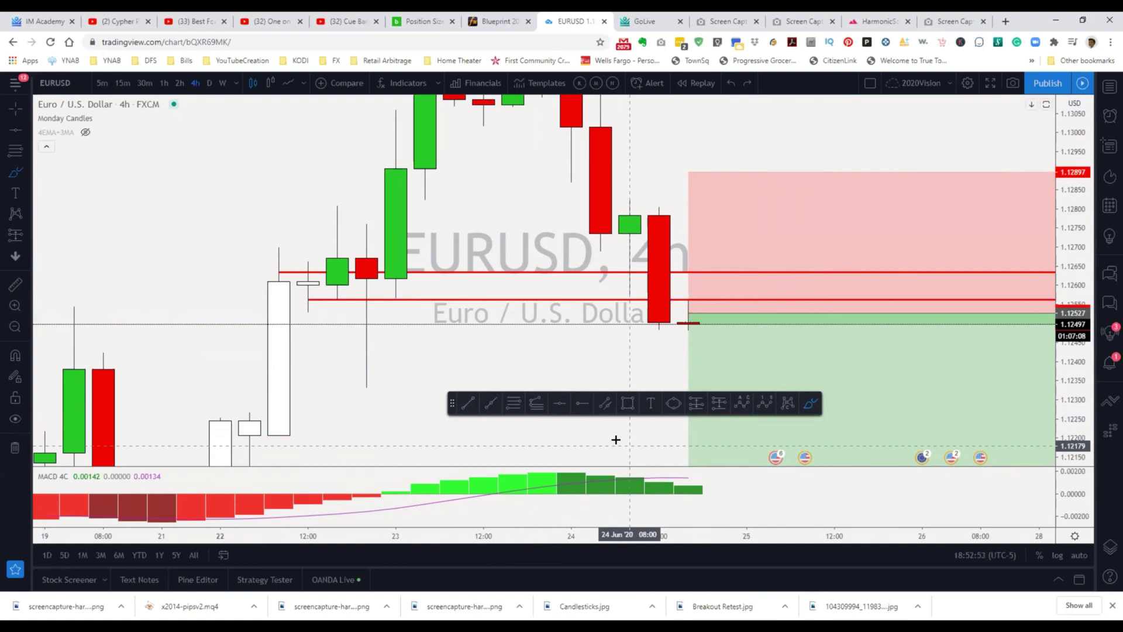
pyautogui.click(692, 439)
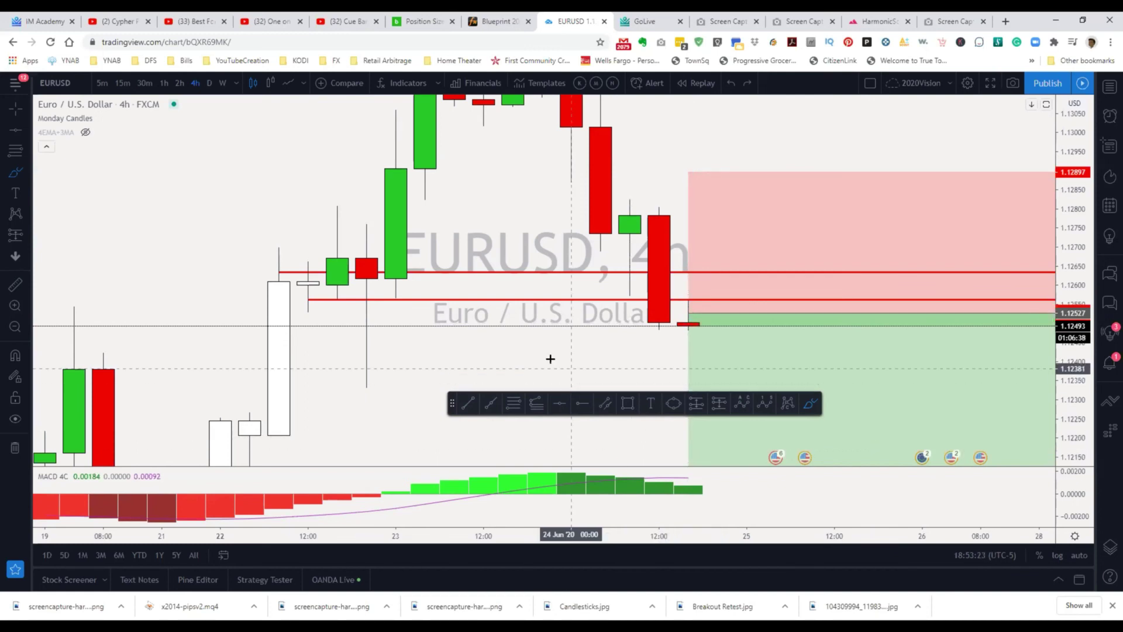
pyautogui.scroll(-2, 550, 360)
pyautogui.moveTo(534, 363); pyautogui.dragTo(660, 349)
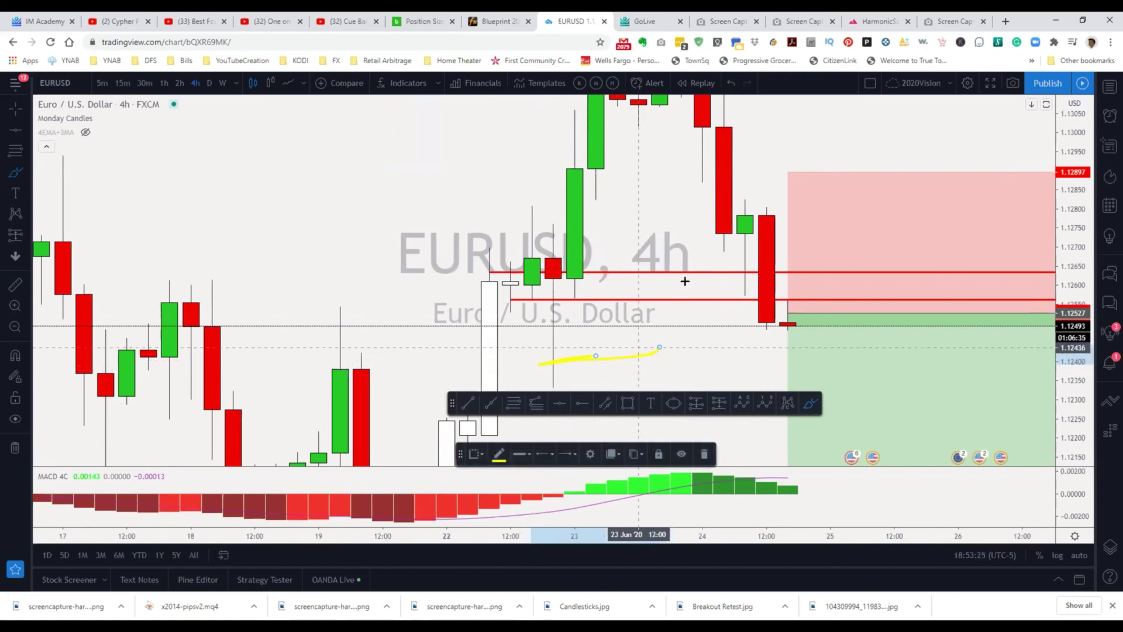
pyautogui.press('Delete')
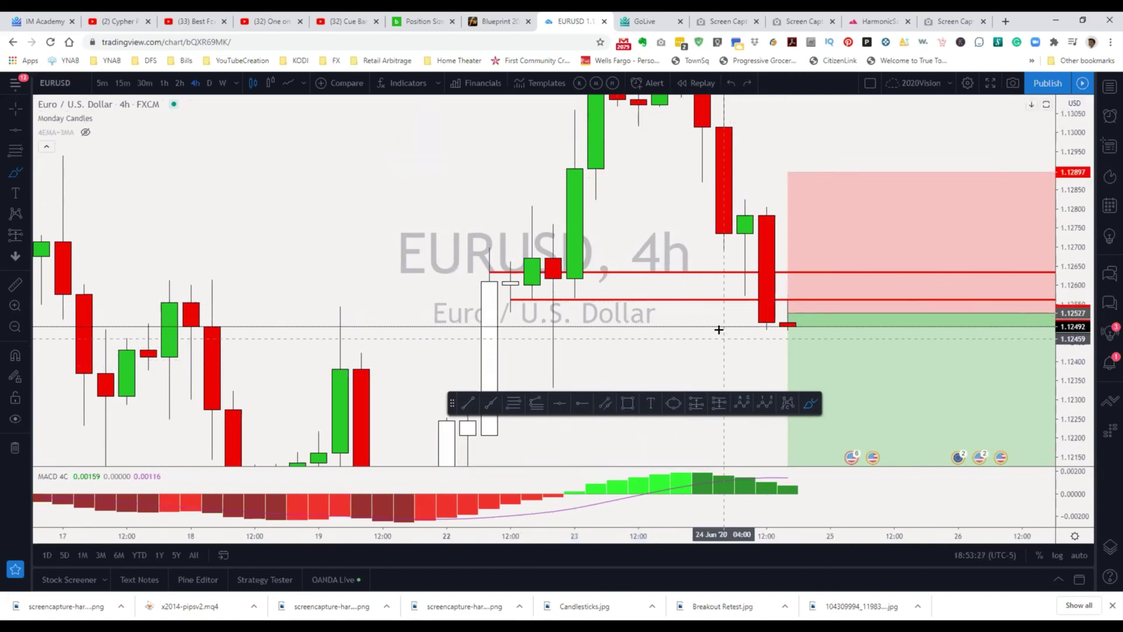
pyautogui.moveTo(690, 326); pyautogui.dragTo(532, 354)
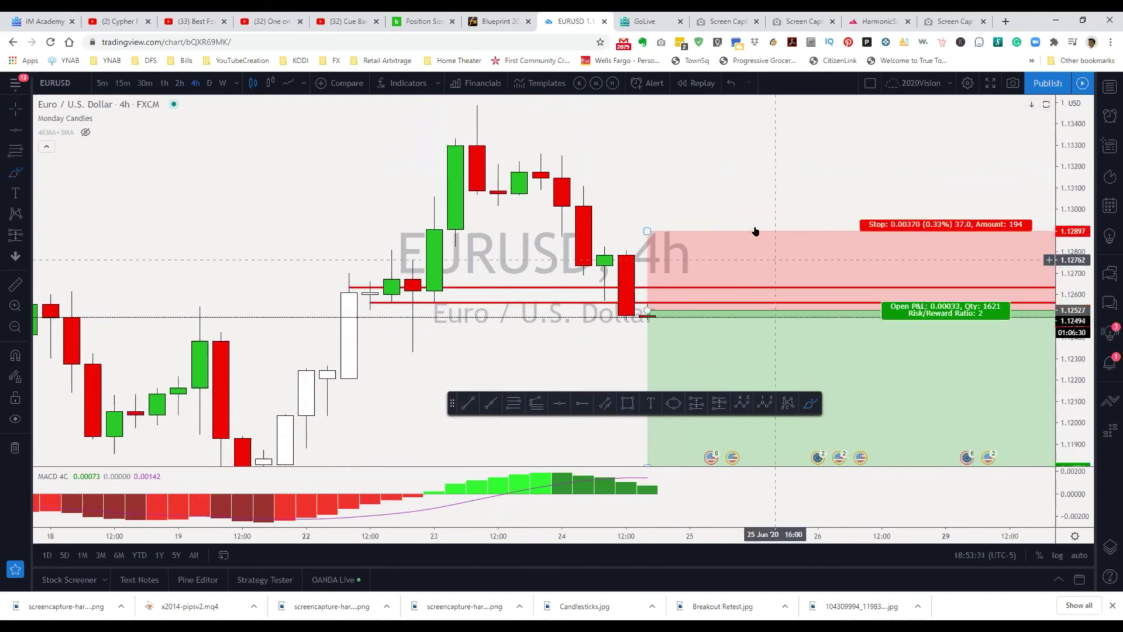
pyautogui.scroll(-3, 679, 150)
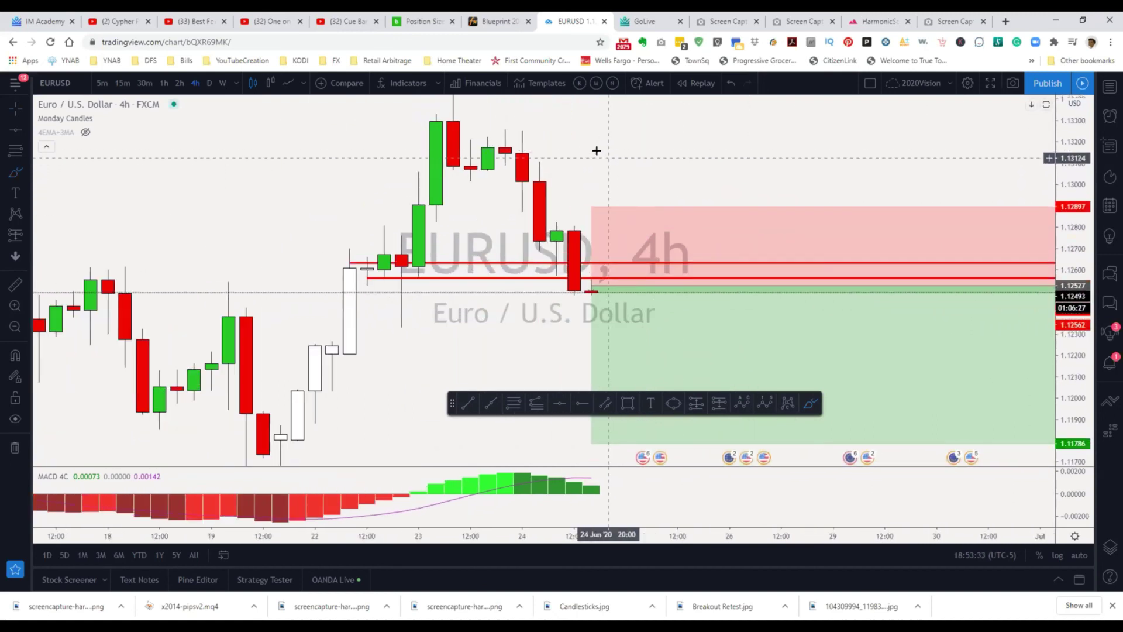